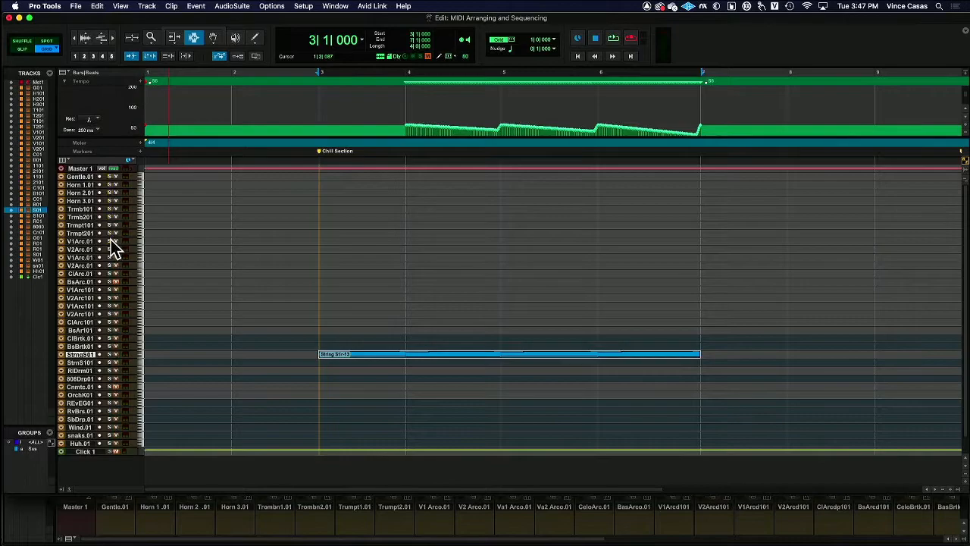
# Enlarge the String Stir.01 track to jumbo height
pyautogui.click(140, 354)
pyautogui.click(161, 386)
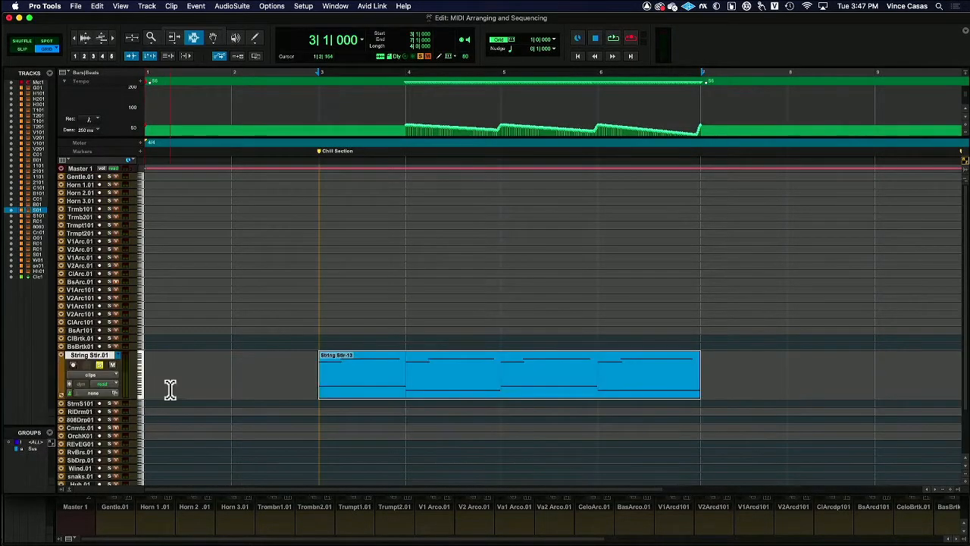
pyautogui.click(145, 379)
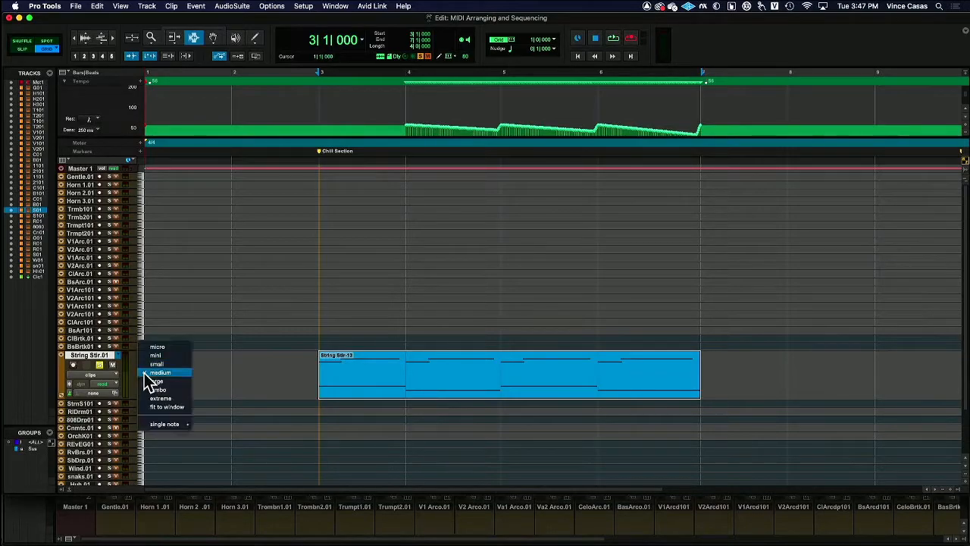
pyautogui.click(159, 390)
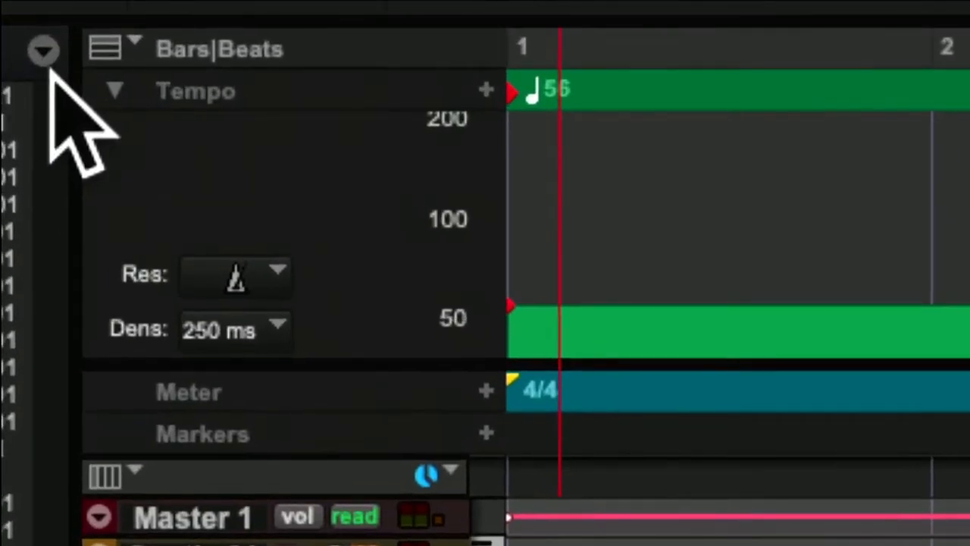
# Examine the available ruler options and how the Tempo Editor collapses and expands
pyautogui.click(536, 135)
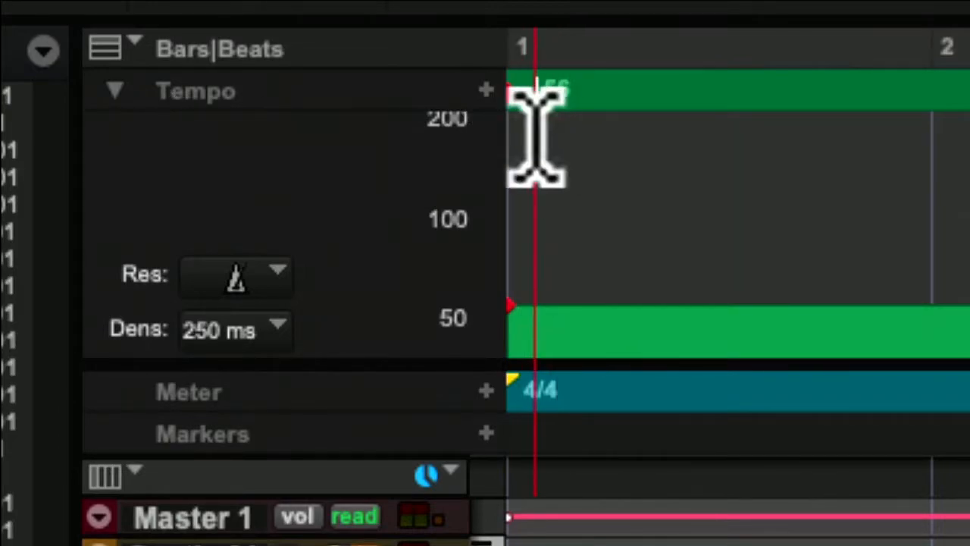
pyautogui.click(117, 92)
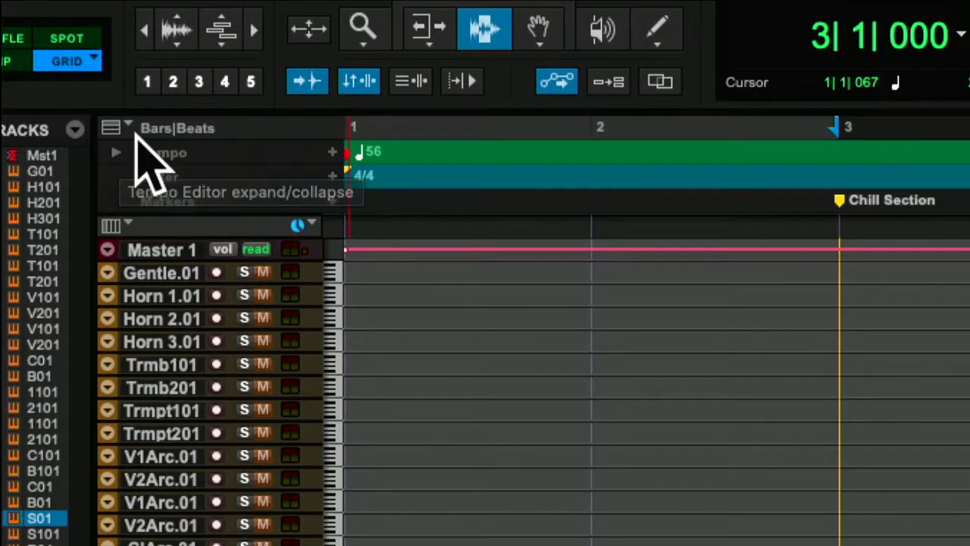
pyautogui.click(135, 103)
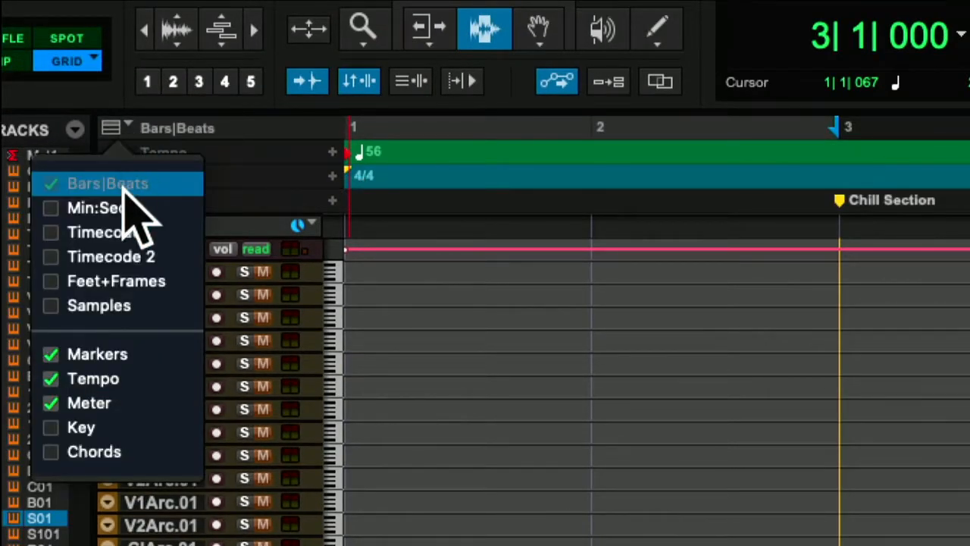
pyautogui.click(128, 126)
pyautogui.click(115, 153)
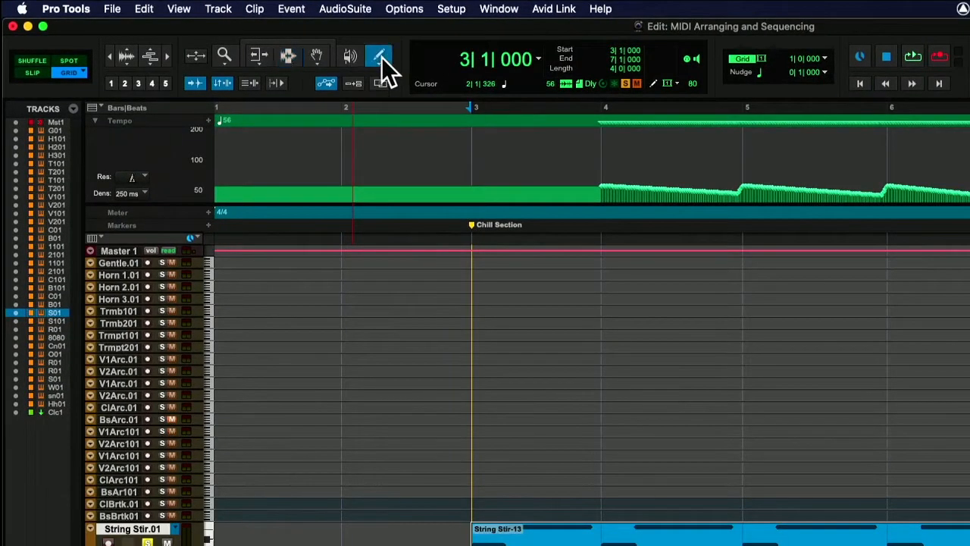
# Try a freehand tempo curve across bar 2 with the Pencil tool, and undo it
pyautogui.moveTo(318, 178)
pyautogui.mouseDown()
pyautogui.moveTo(333, 168)
pyautogui.moveTo(429, 184)
pyautogui.mouseUp()
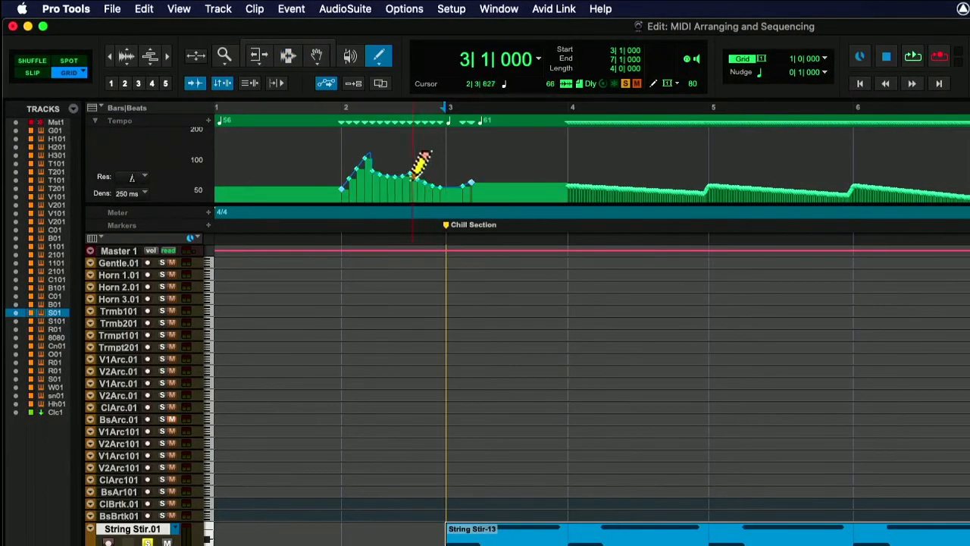
pyautogui.press('super+z')
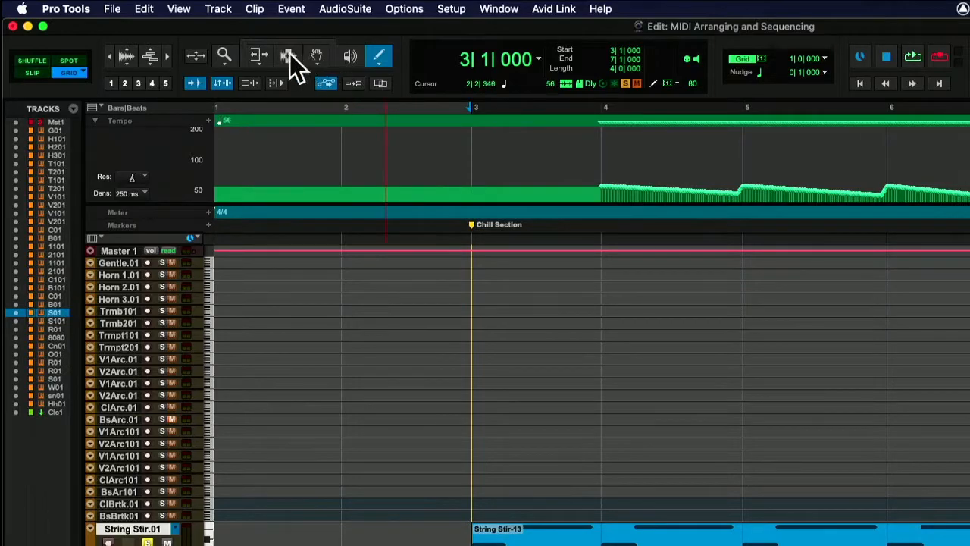
# Apply a constant tempo of 100 from 2|1|000 to 3|1|000 with Tempo Operations, preserving the tempo after the selection
pyautogui.moveTo(374, 170); pyautogui.dragTo(448, 187)
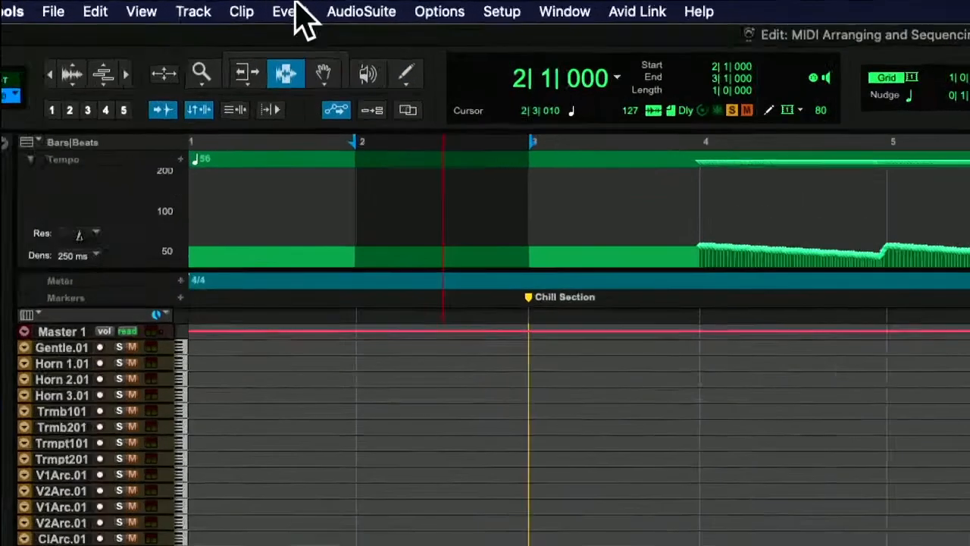
pyautogui.click(300, 9)
pyautogui.moveTo(342, 19)
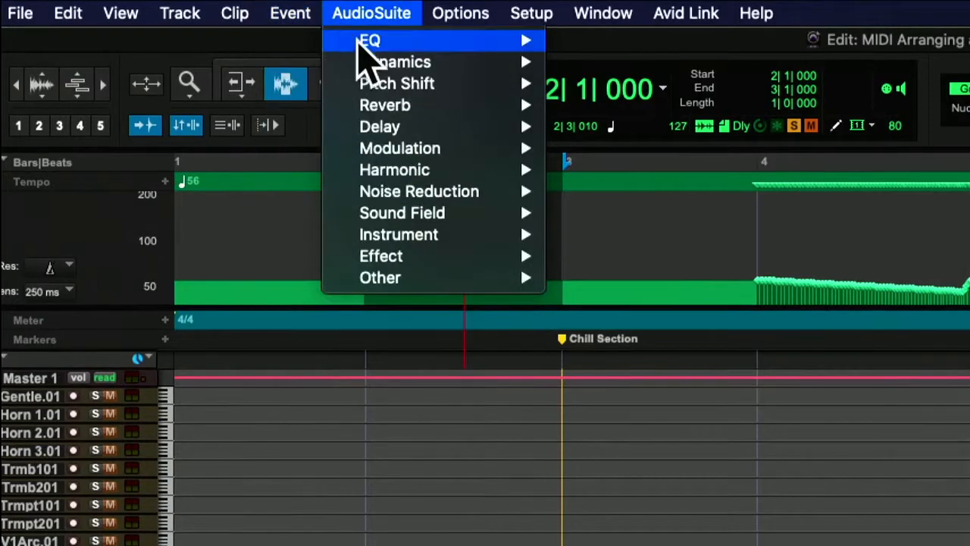
pyautogui.moveTo(290, 13)
pyautogui.moveTo(307, 68)
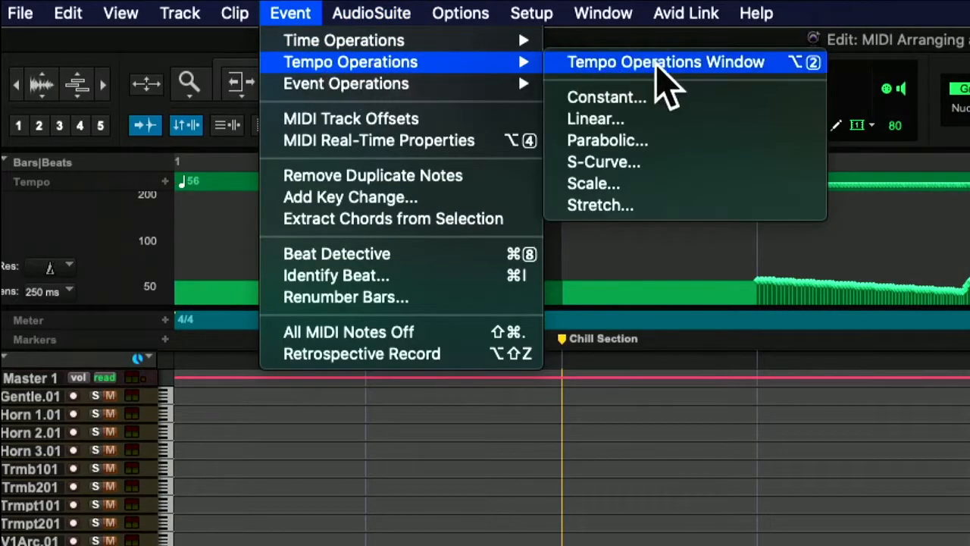
pyautogui.click(762, 62)
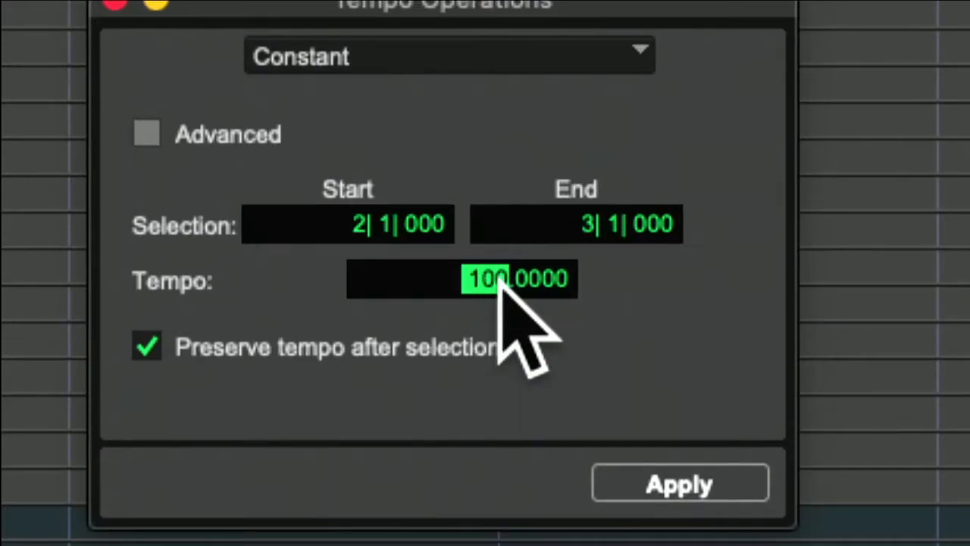
pyautogui.press('Return')
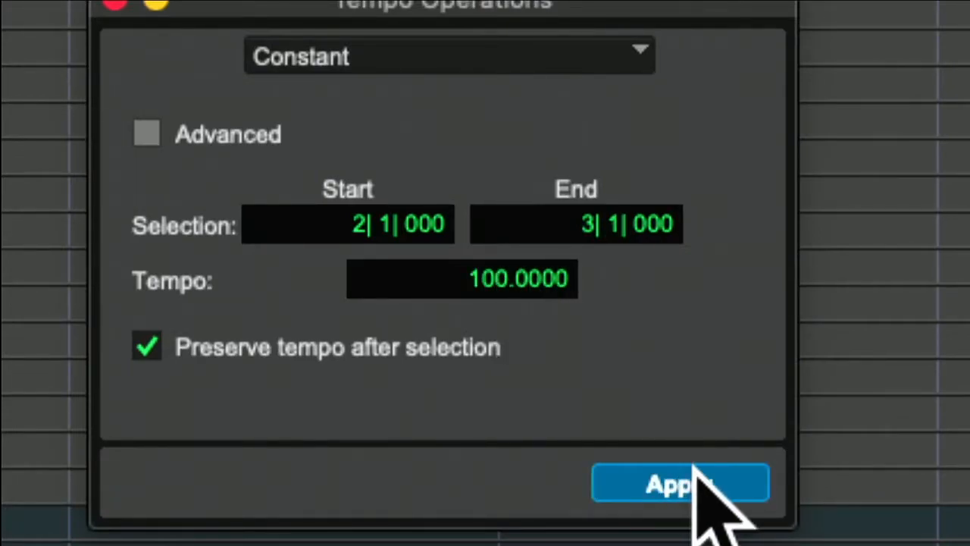
pyautogui.click(697, 471)
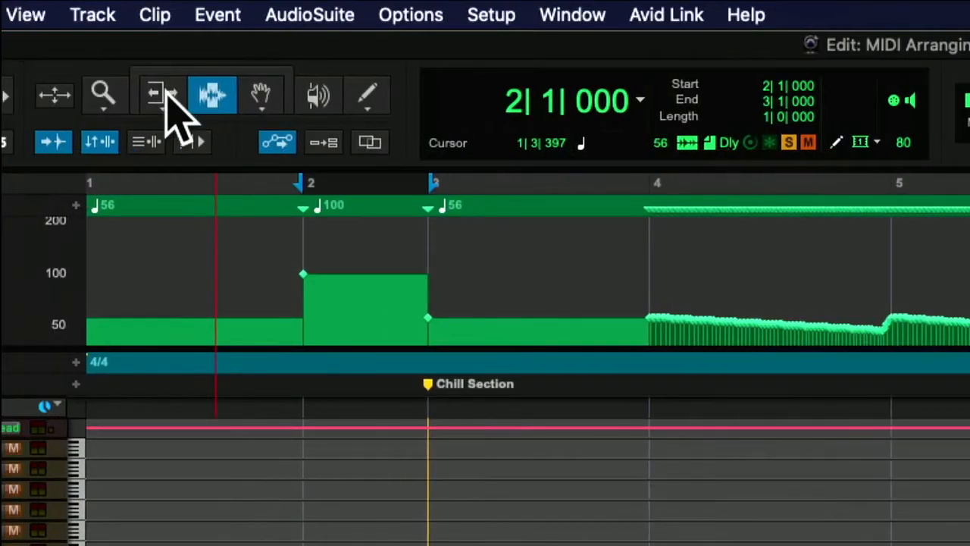
# Try adjusting the tempo in bar 2 with the Trim tool, and undo it together with the constant tempo change
pyautogui.click(162, 94)
pyautogui.moveTo(381, 283)
pyautogui.mouseDown()
pyautogui.moveTo(388, 304)
pyautogui.moveTo(386, 278)
pyautogui.mouseUp()
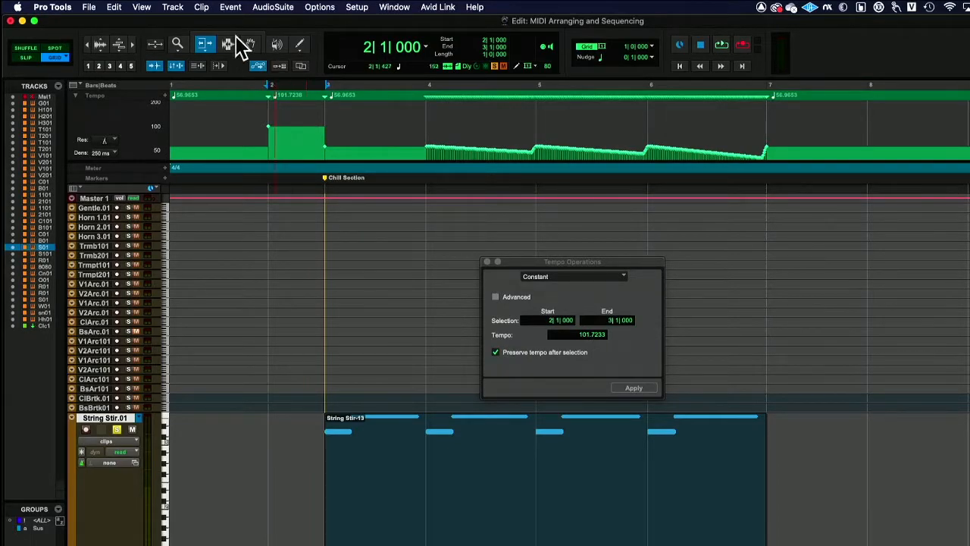
pyautogui.press('super+z')
pyautogui.press('super+z')
pyautogui.press('super+z')
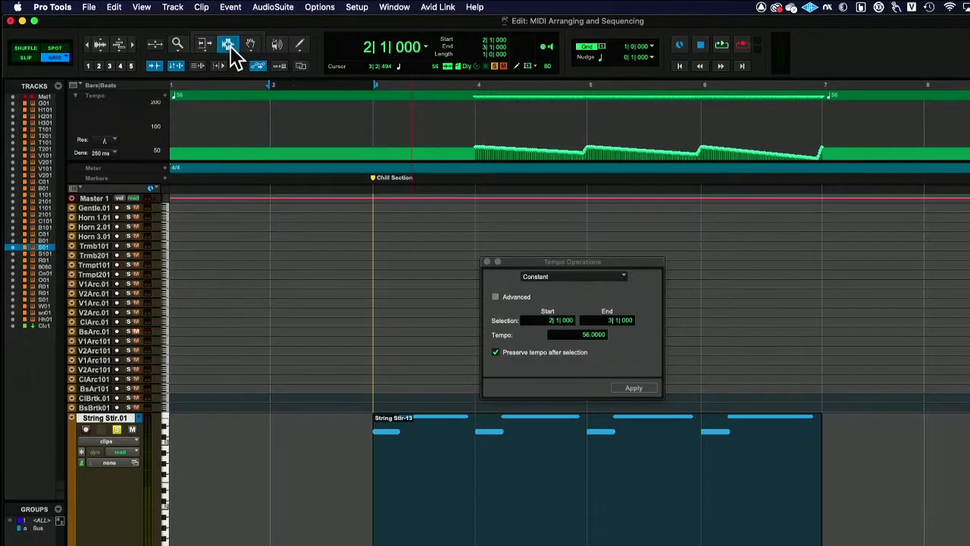
# Enlarge the Tempo Editor to show the tempo ramps between bars 4 and 7, and close the Tempo Operations window
pyautogui.click(474, 137)
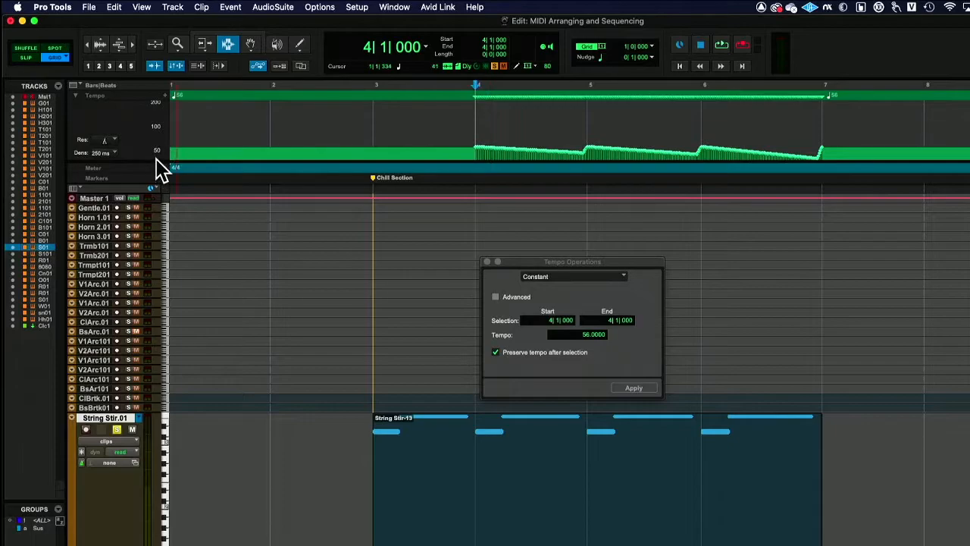
pyautogui.moveTo(155, 159); pyautogui.dragTo(147, 331)
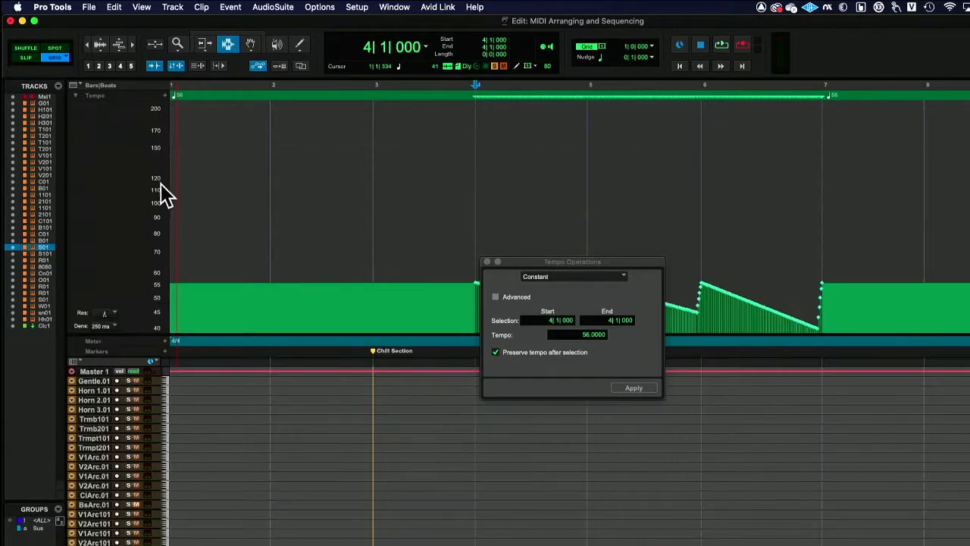
pyautogui.click(487, 262)
pyautogui.scroll(-10, 537, 271)
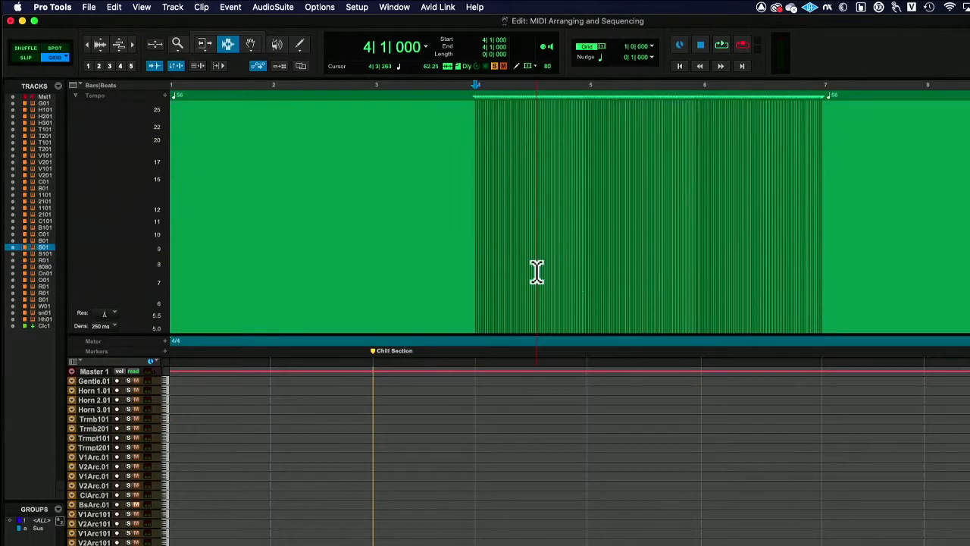
pyautogui.scroll(5, 536, 272)
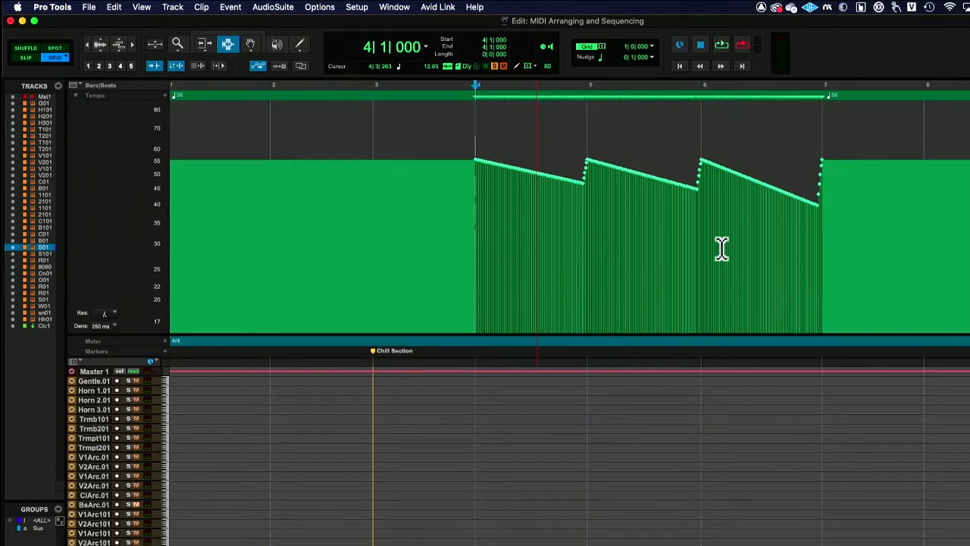
pyautogui.hscroll(5, 722, 250)
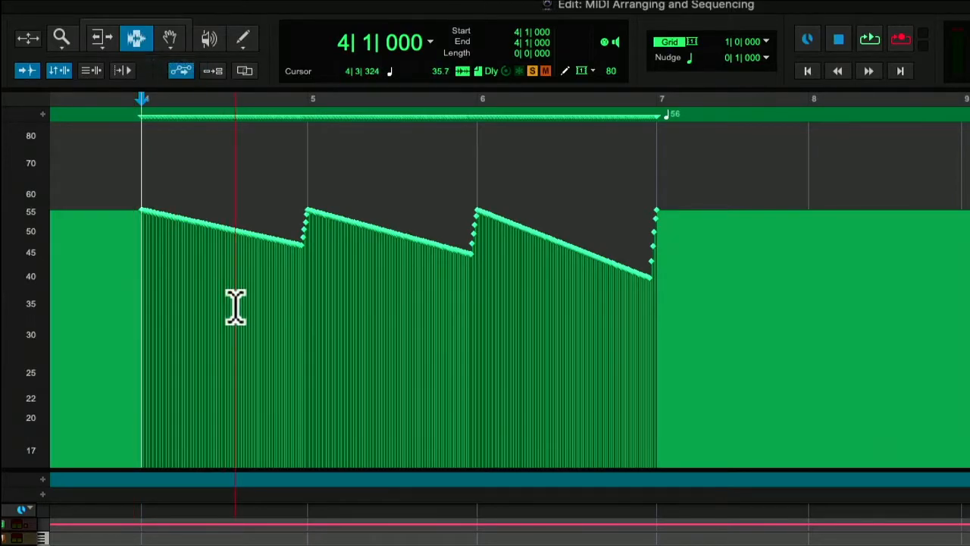
# Turn off automation for the String Stir.01 track in the Mix window, and close its Kontakt plug-in window on returning to the Edit window
pyautogui.press('super+equal')
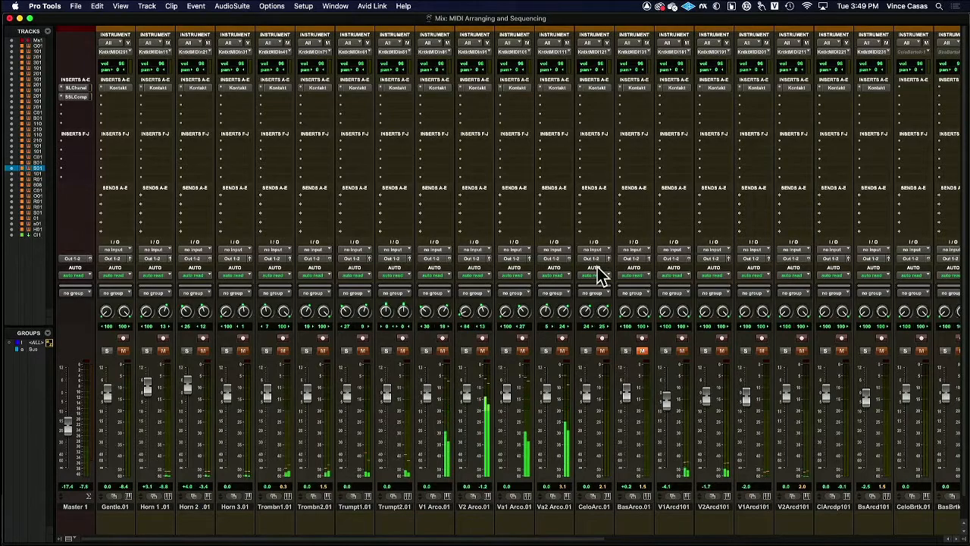
pyautogui.hscroll(3, 631, 271)
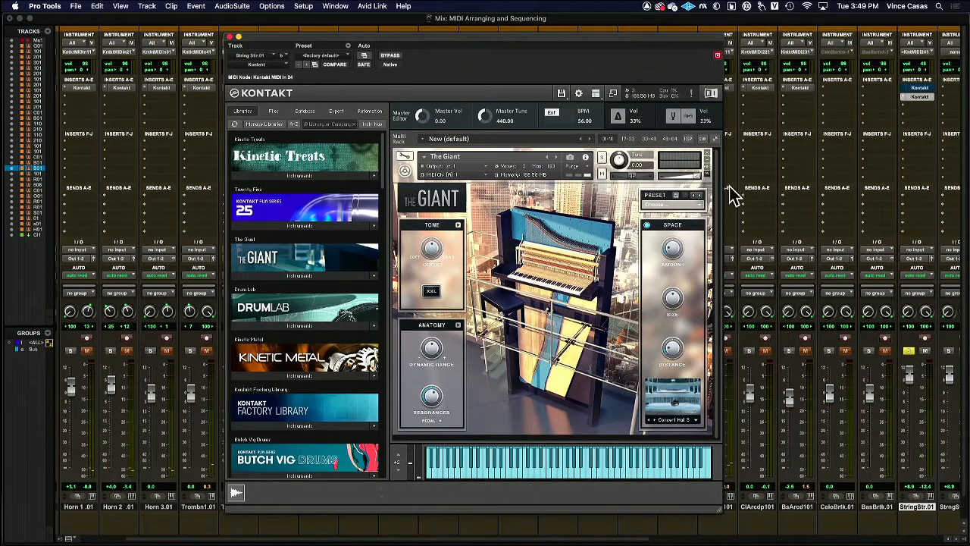
pyautogui.click(924, 275)
pyautogui.click(919, 276)
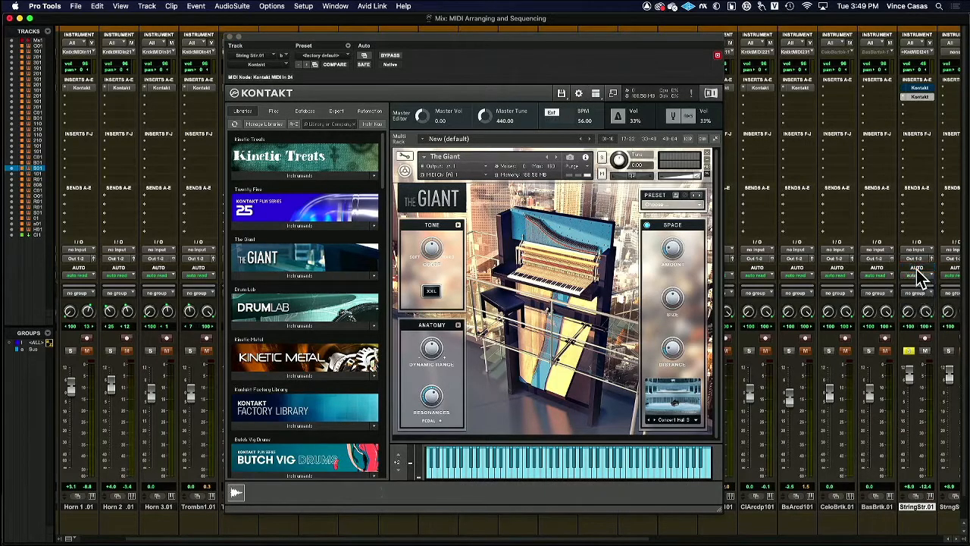
pyautogui.press('super+equal')
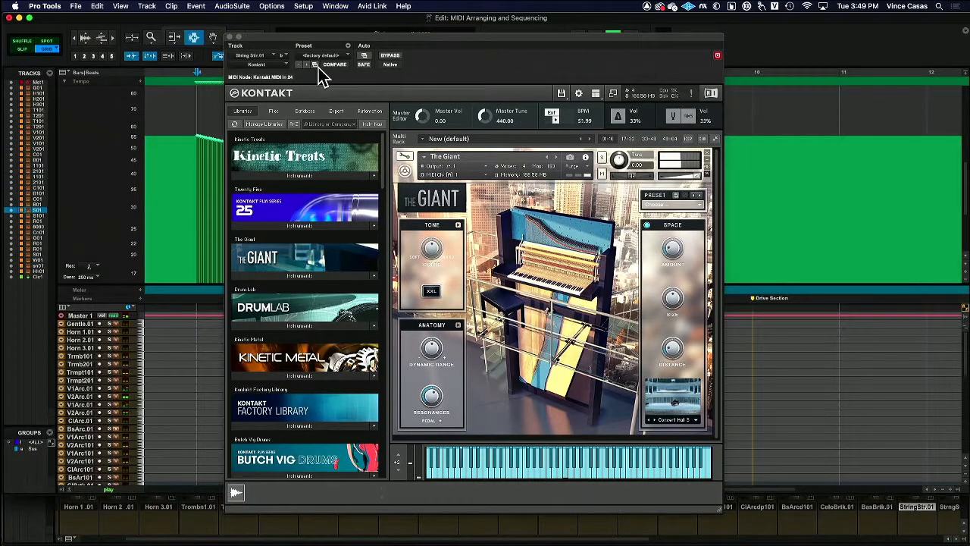
pyautogui.click(230, 37)
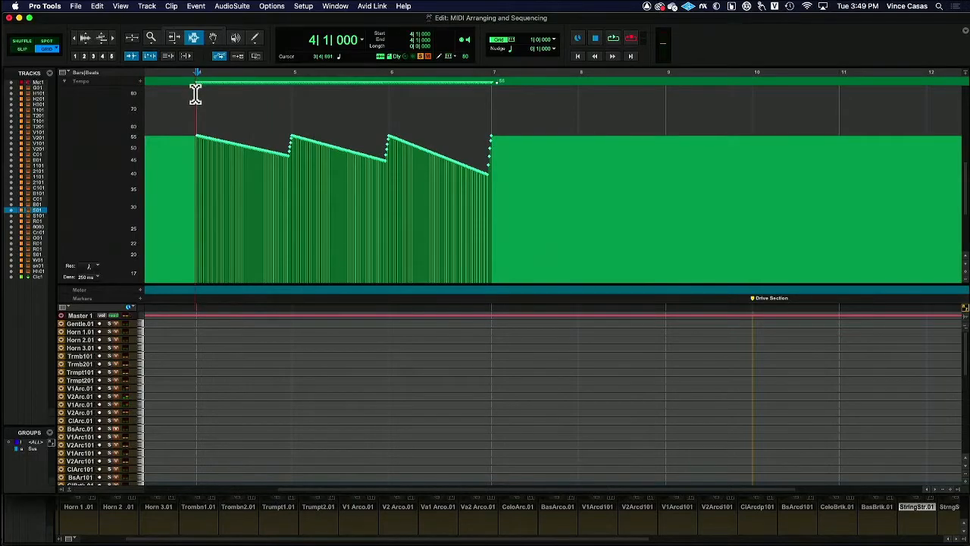
# Play back the tempo ramps from bar 4 into bar 6, and stop playback
pyautogui.press('space')
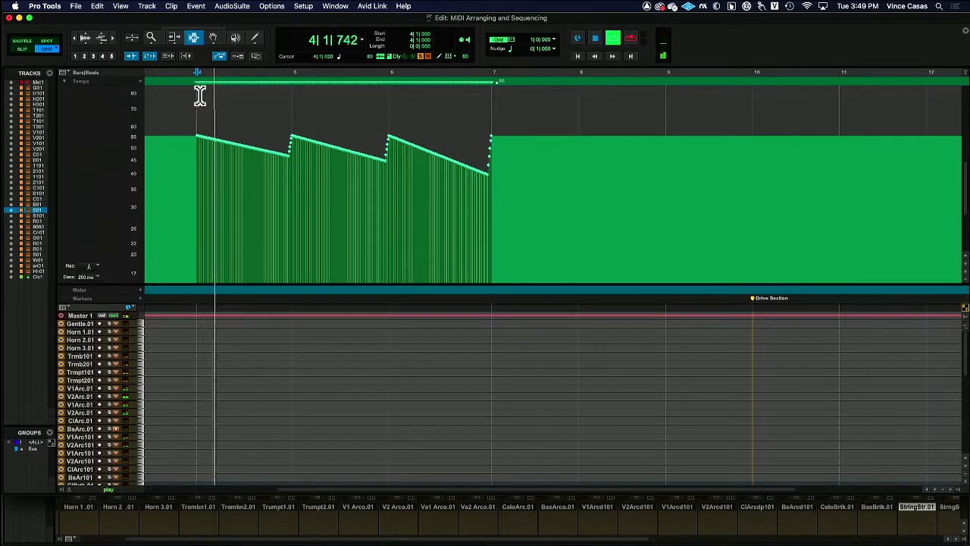
pyautogui.hscroll(-10, 249, 125)
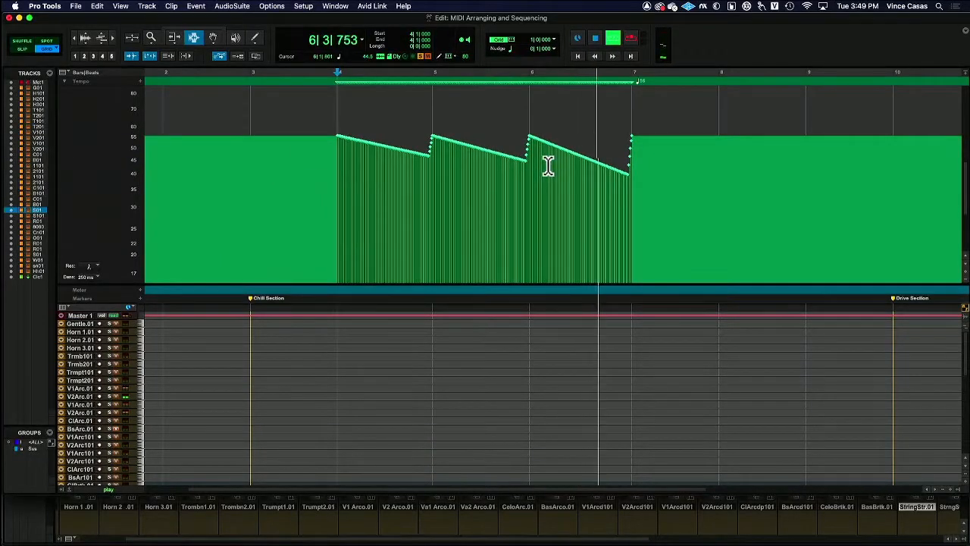
pyautogui.press('space')
# Play back the String Stir.01 part from the Chill Section marker at bar 3 through the three tempo ramps, and stop
pyautogui.click(231, 166)
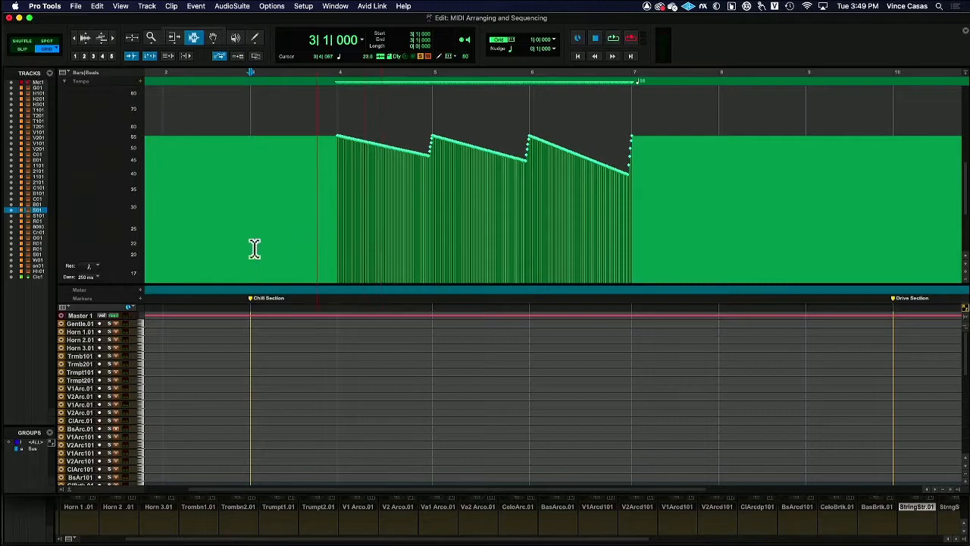
pyautogui.scroll(-3, 109, 409)
pyautogui.scroll(-5, 110, 413)
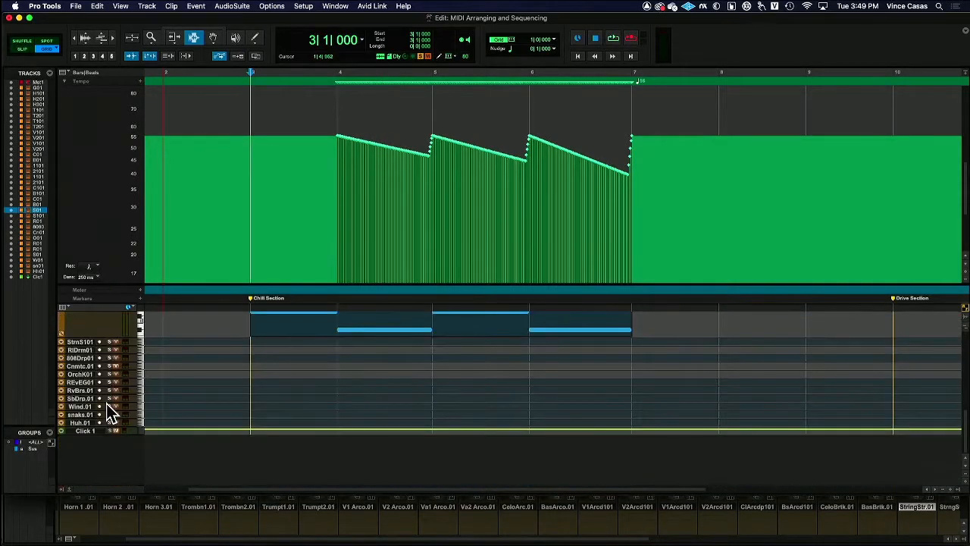
pyautogui.press('space')
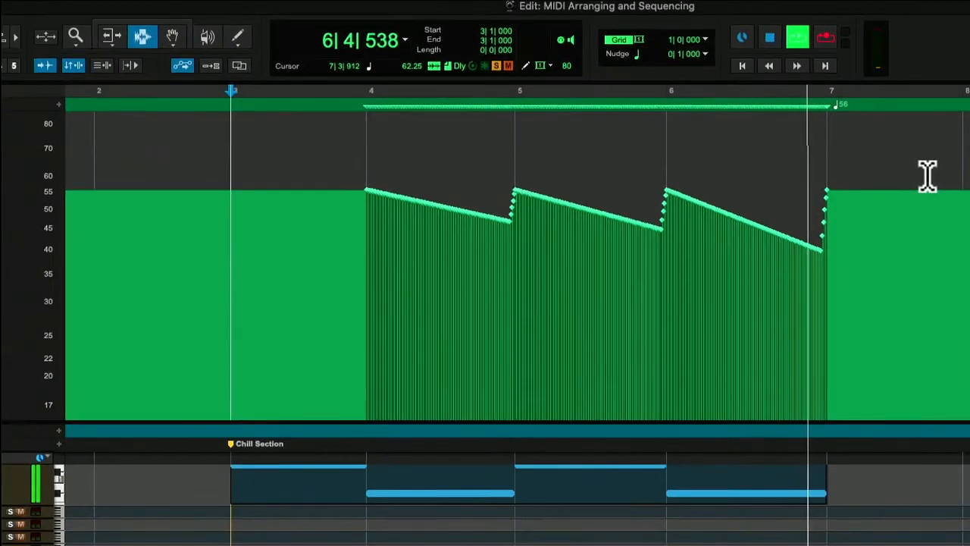
pyautogui.press('space')
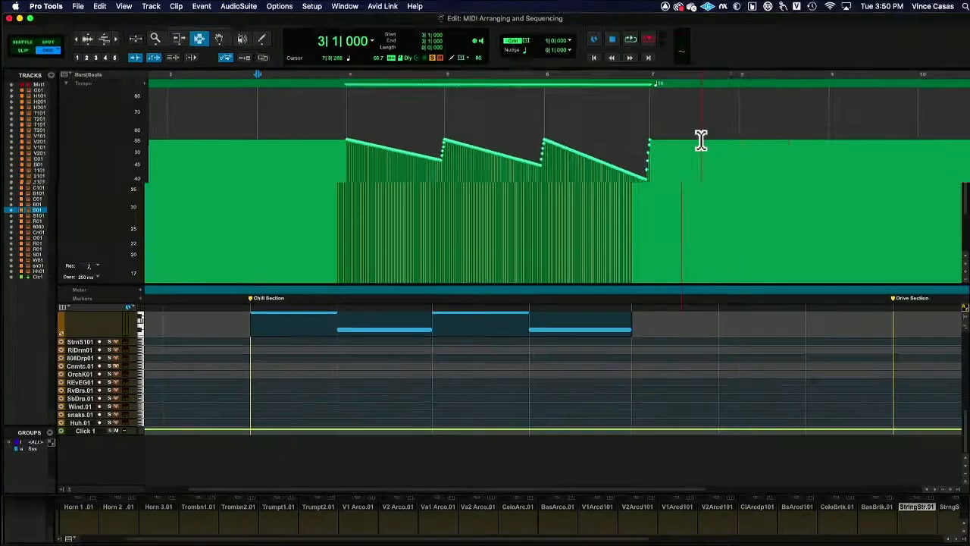
pyautogui.scroll(6, 421, 492)
pyautogui.scroll(4, 372, 328)
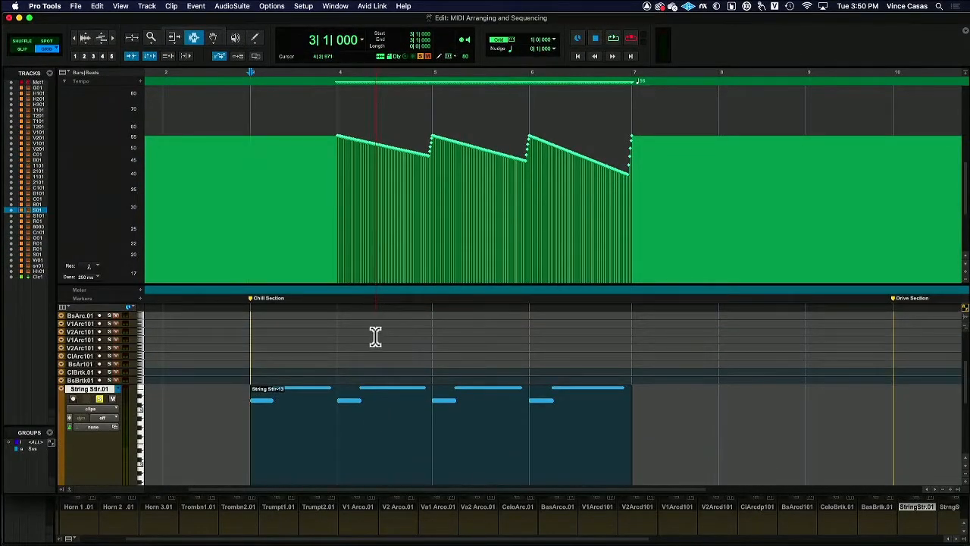
pyautogui.scroll(5, 376, 337)
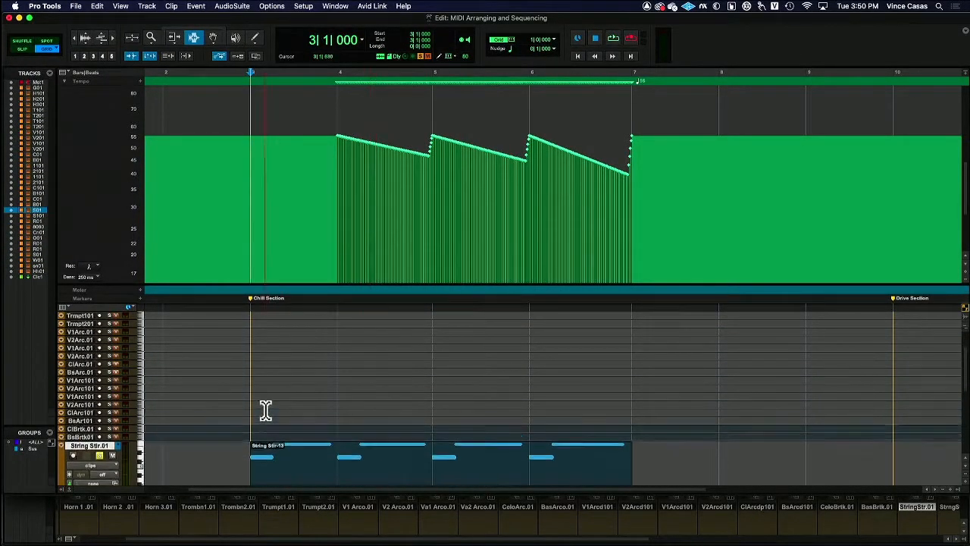
# Enable the ALL edit group and set the height of every track to medium
pyautogui.click(43, 446)
pyautogui.click(140, 437)
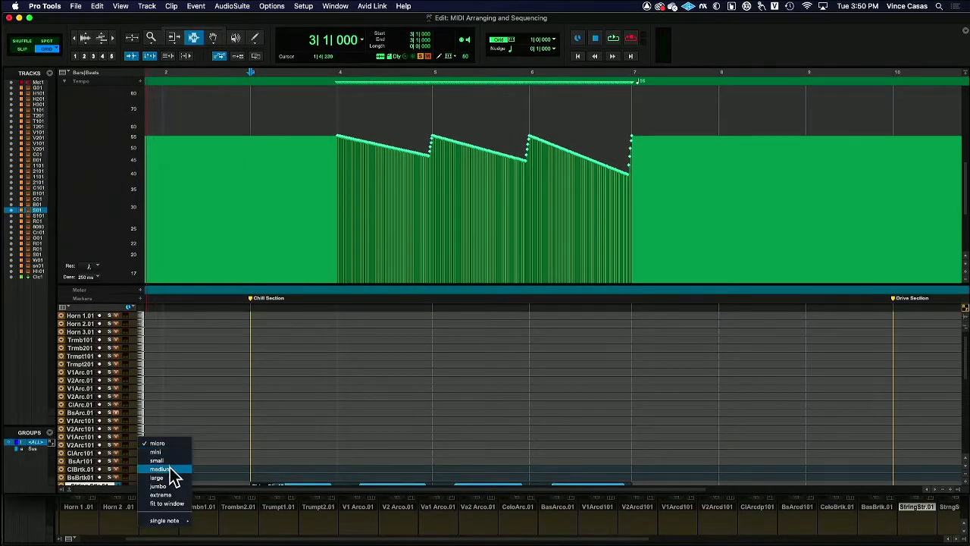
pyautogui.click(169, 468)
pyautogui.click(115, 388)
pyautogui.click(123, 382)
pyautogui.scroll(-5, 163, 394)
pyautogui.scroll(-2, 229, 399)
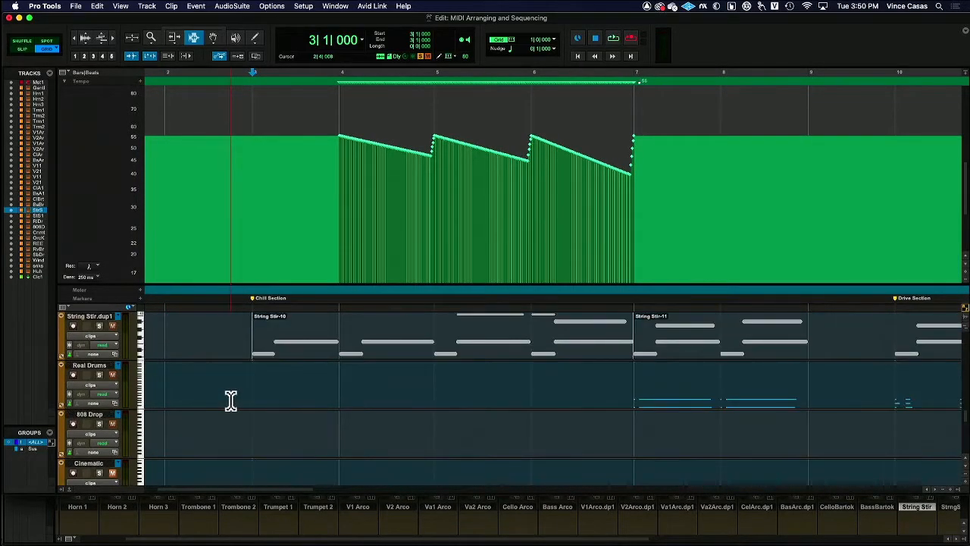
# Play back the arrangement briefly from the Chill Section marker at bar 3, and stop
pyautogui.scroll(3, 229, 399)
pyautogui.press('space')
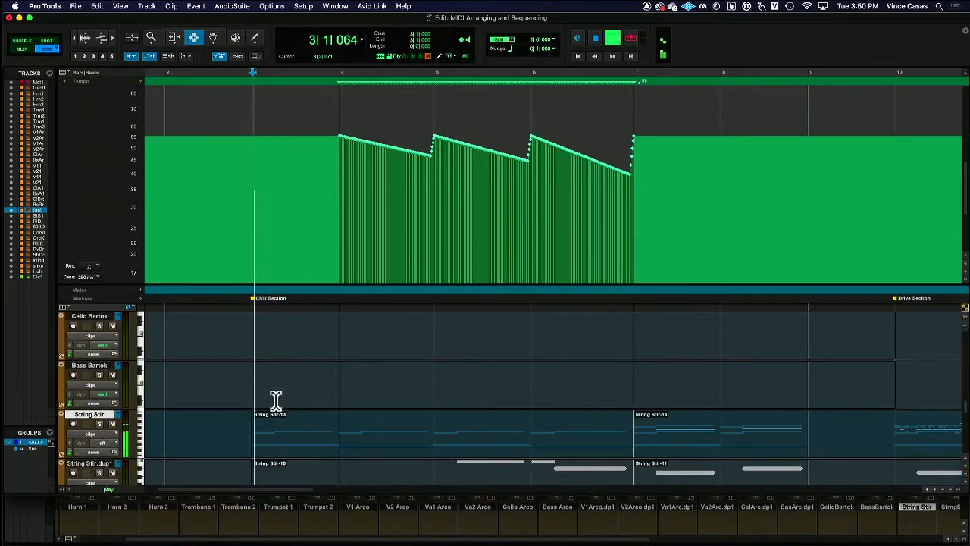
pyautogui.scroll(1, 287, 401)
pyautogui.press('space')
# Select bars 3 to 7 across the grouped tracks and start playback of the selection
pyautogui.scroll(2, 261, 387)
pyautogui.scroll(1, 262, 384)
pyautogui.moveTo(254, 379); pyautogui.dragTo(610, 385)
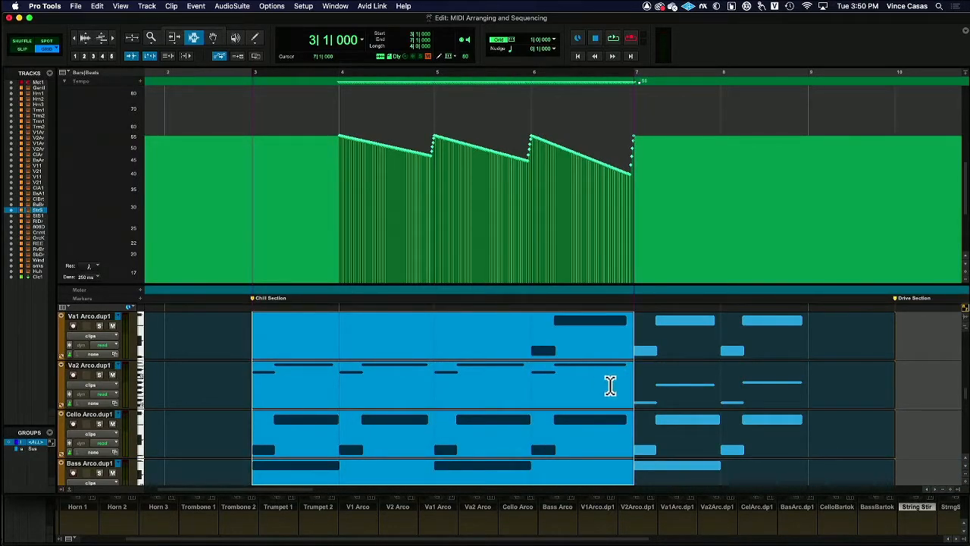
pyautogui.press('space')
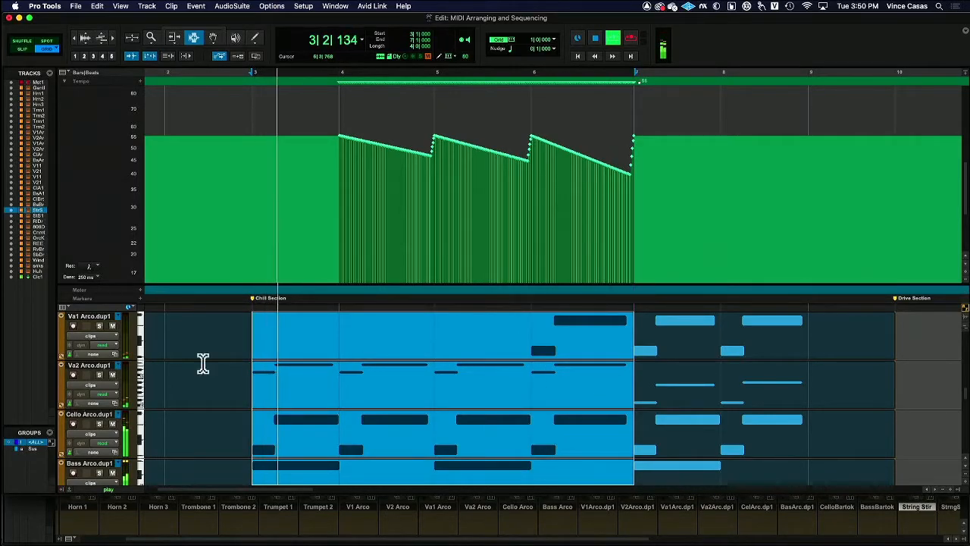
# Solo the Va1 Arco.dup1, Va2 Arco.dup1, Cello Arco.dup1 and Bass Arco.dup1 tracks while the tempo ramps play
pyautogui.click(98, 326)
pyautogui.click(99, 375)
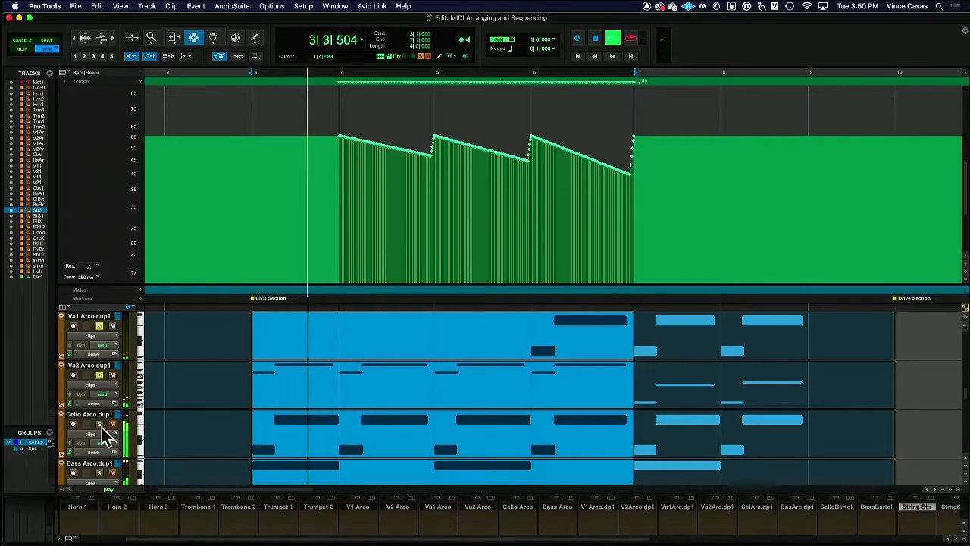
pyautogui.click(99, 472)
pyautogui.scroll(-2, 106, 463)
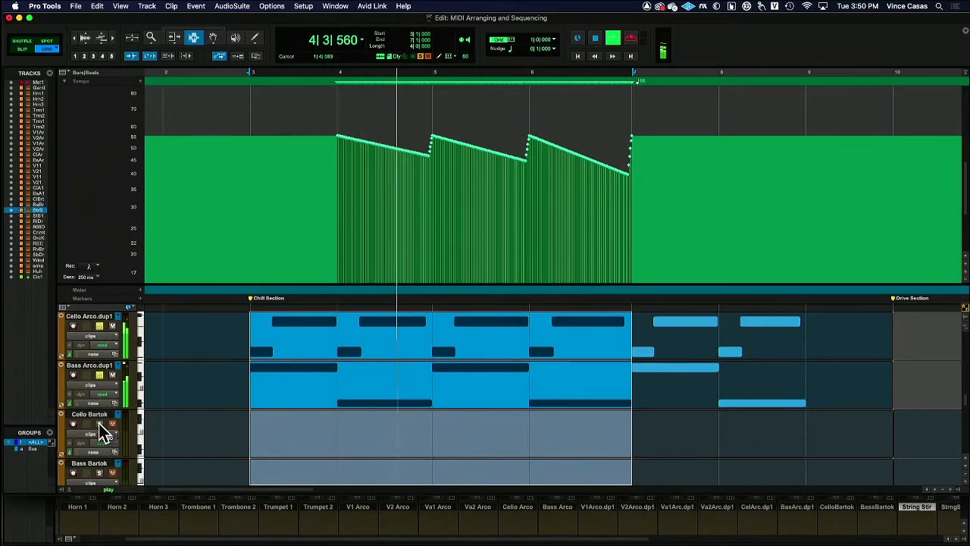
pyautogui.scroll(-5, 103, 432)
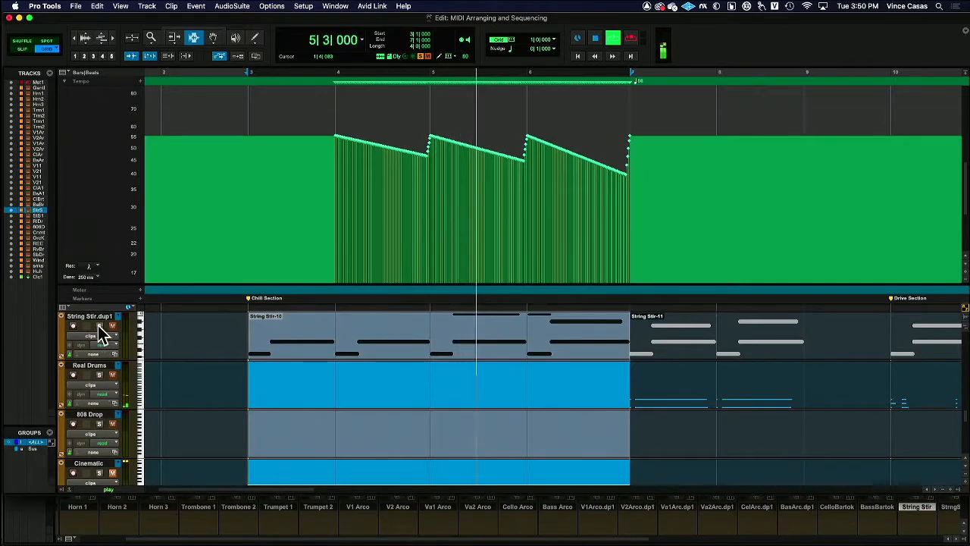
pyautogui.scroll(3, 104, 385)
pyautogui.scroll(10, 104, 386)
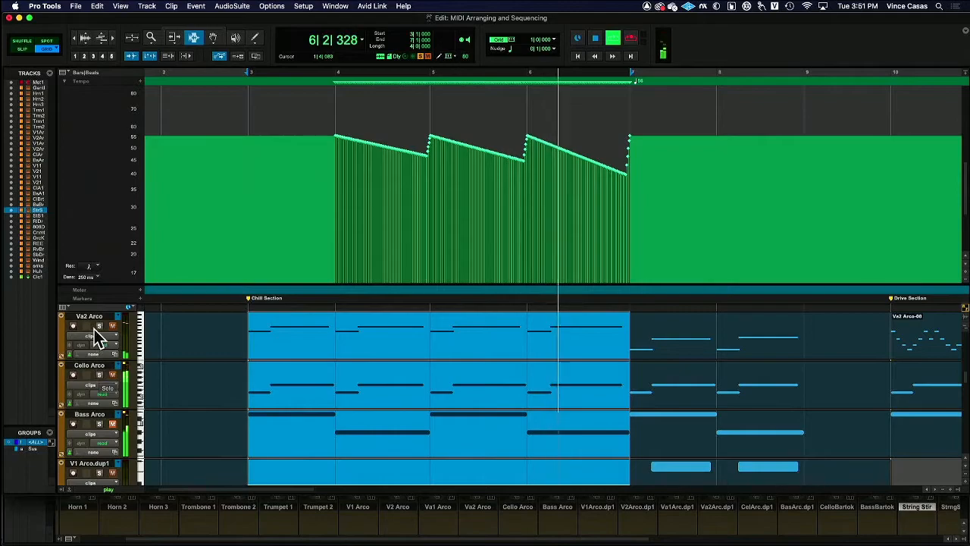
pyautogui.scroll(-2, 103, 383)
pyautogui.scroll(-4, 104, 385)
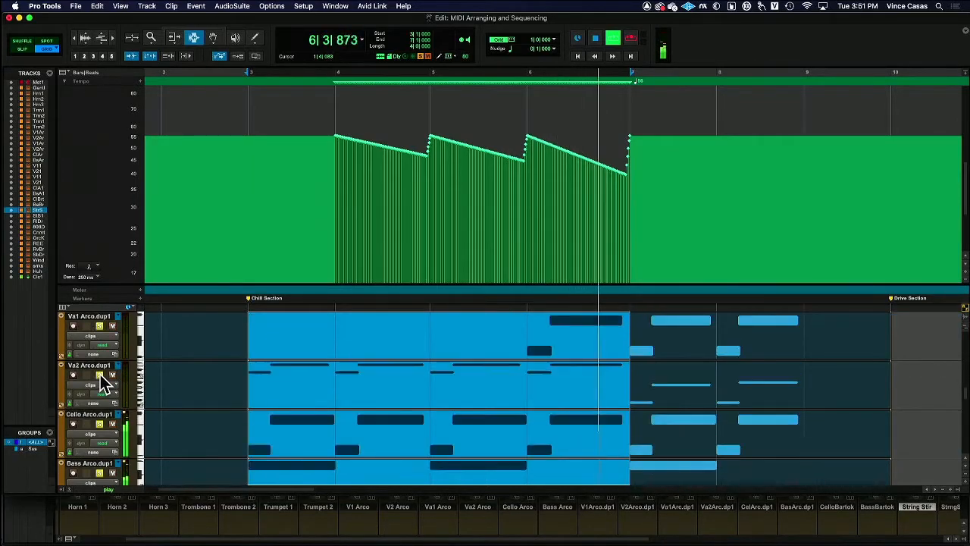